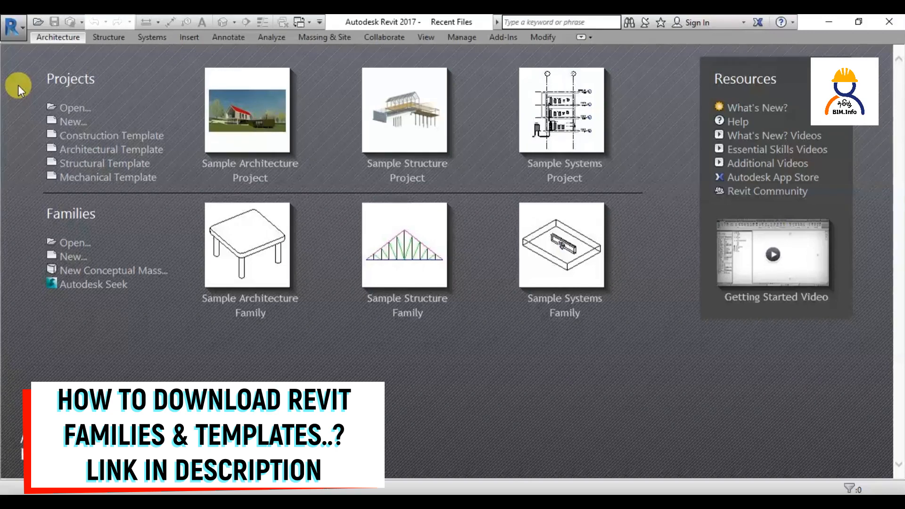
# Open the program options and display the File Locations settings with the project template files.
pyautogui.click(15, 35)
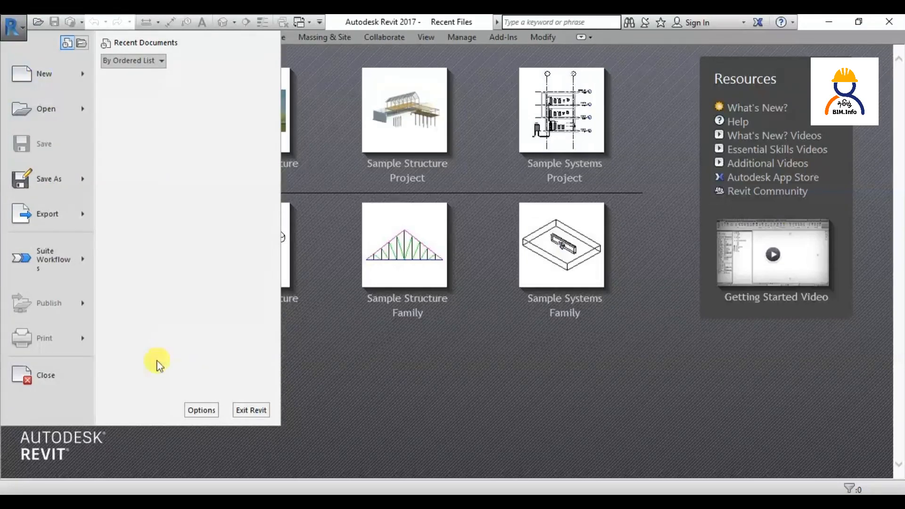
pyautogui.click(201, 410)
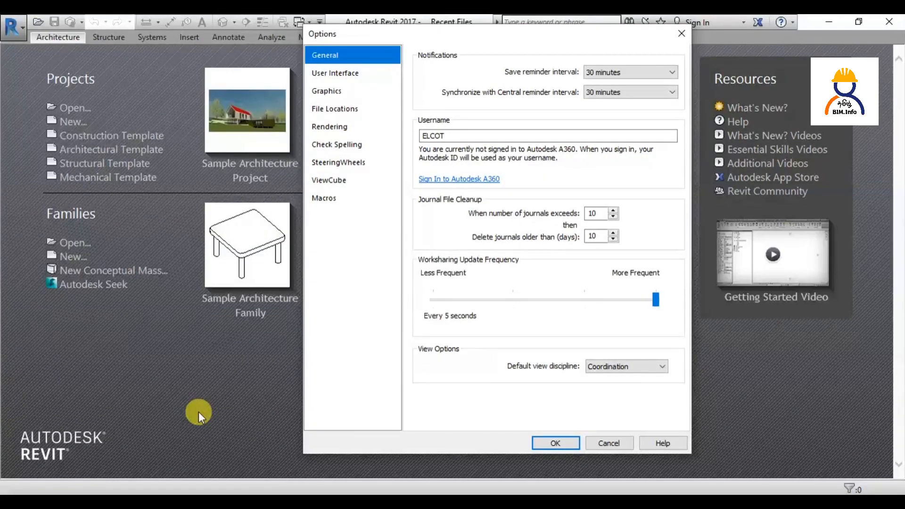
pyautogui.moveTo(427, 33); pyautogui.dragTo(367, 39)
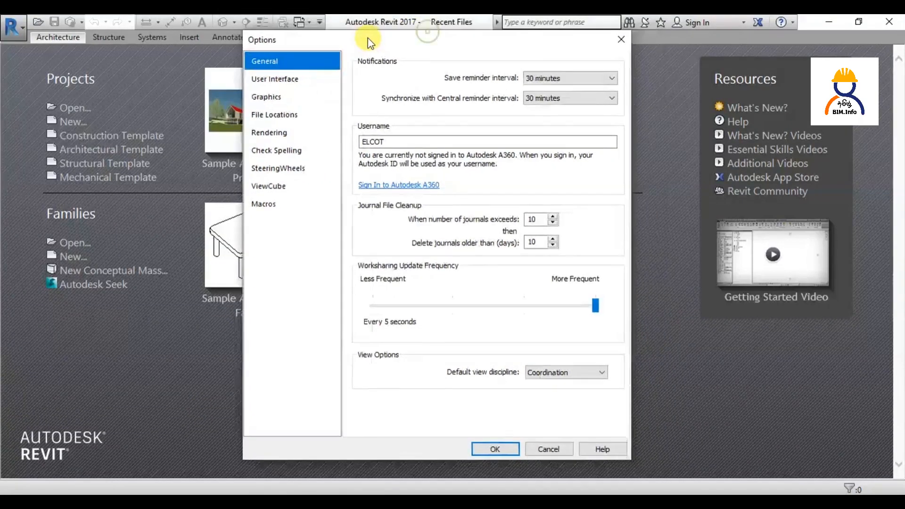
pyautogui.click(285, 118)
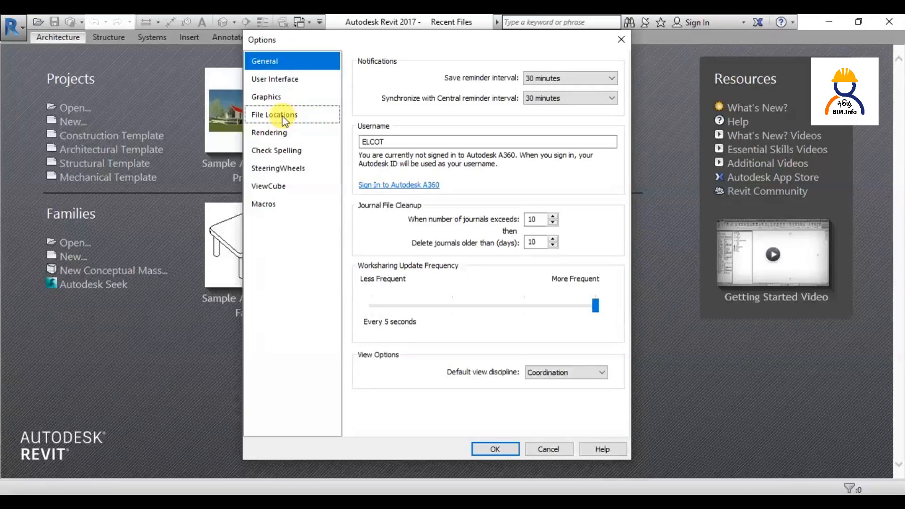
pyautogui.click(285, 118)
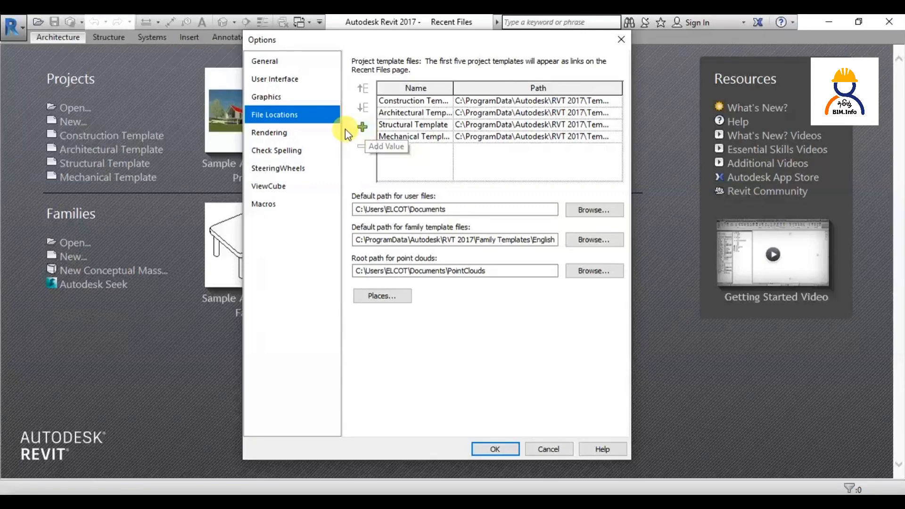
# Start adding a project template file and browse to the Windows (C:) drive.
pyautogui.click(361, 128)
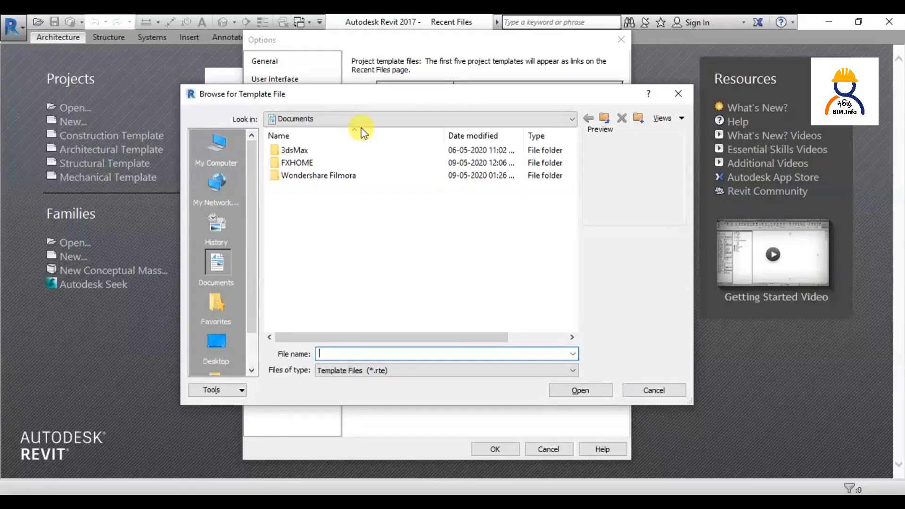
pyautogui.click(226, 147)
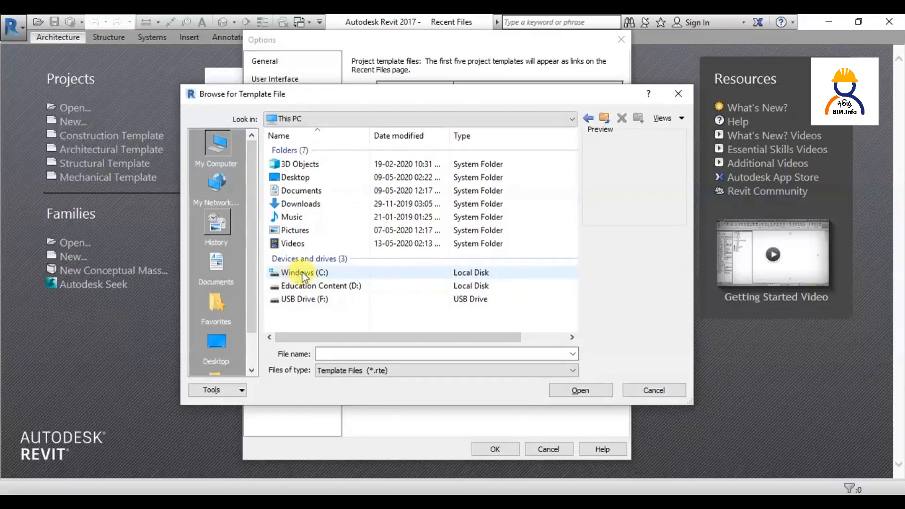
pyautogui.doubleClick(297, 273)
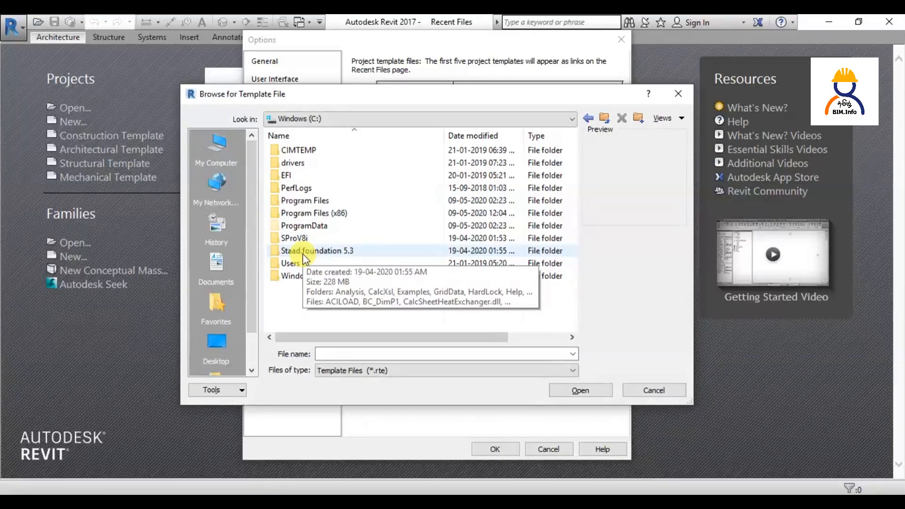
# Switch to a new File Explorer window to check the Hidden items display setting, and close it.
pyautogui.press('super+e')
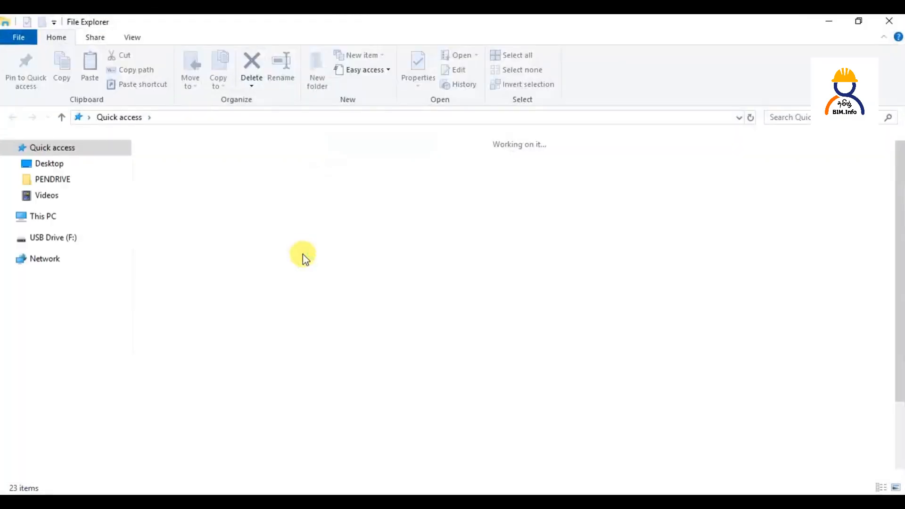
pyautogui.click(132, 39)
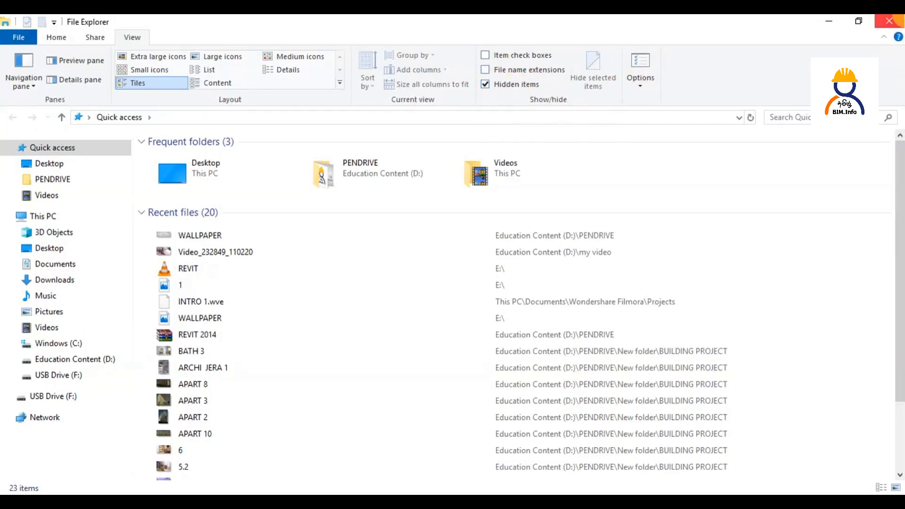
pyautogui.click(888, 21)
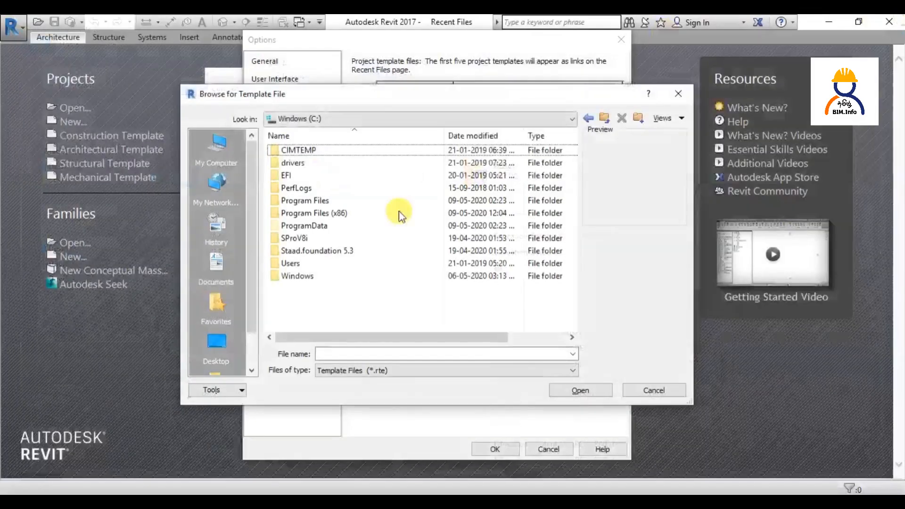
# Browse for the template file in the ProgramData\Autodesk\RVT 2017\Templates\US Imperial folder.
pyautogui.moveTo(445, 95); pyautogui.dragTo(432, 86)
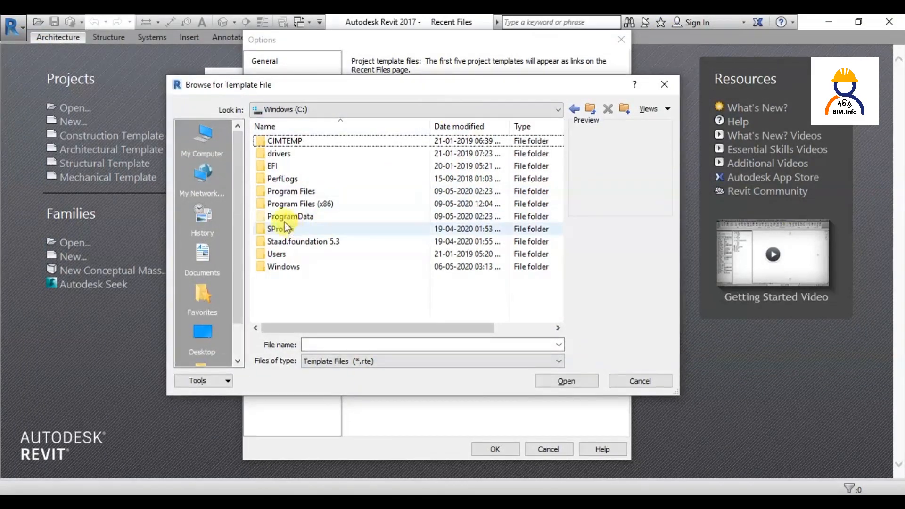
pyautogui.doubleClick(298, 217)
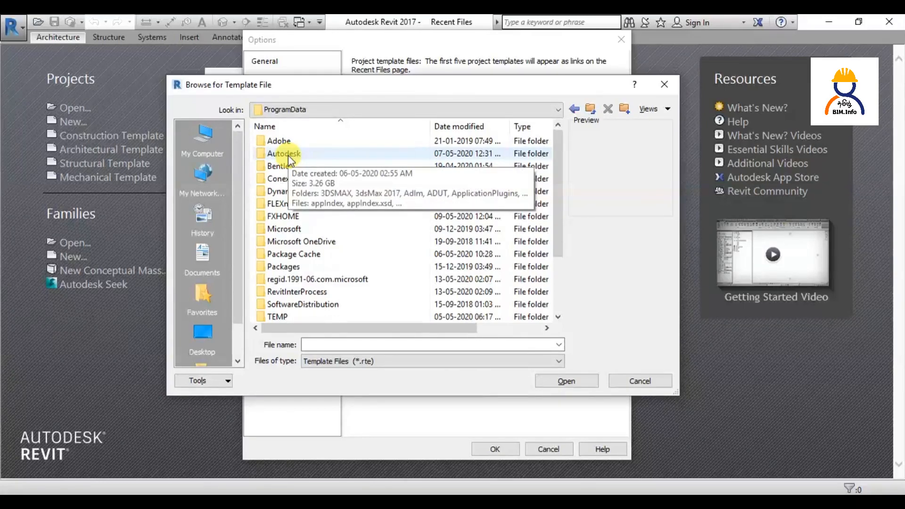
pyautogui.doubleClick(287, 154)
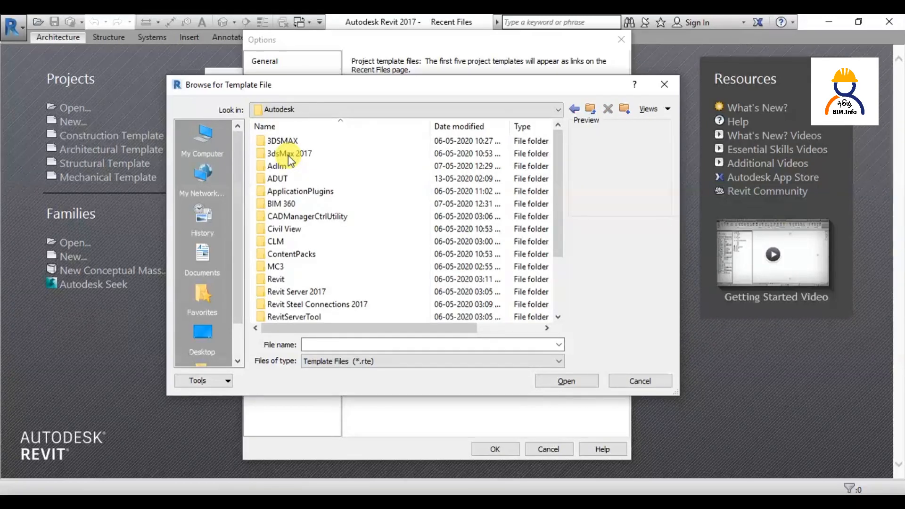
pyautogui.scroll(-2, 287, 245)
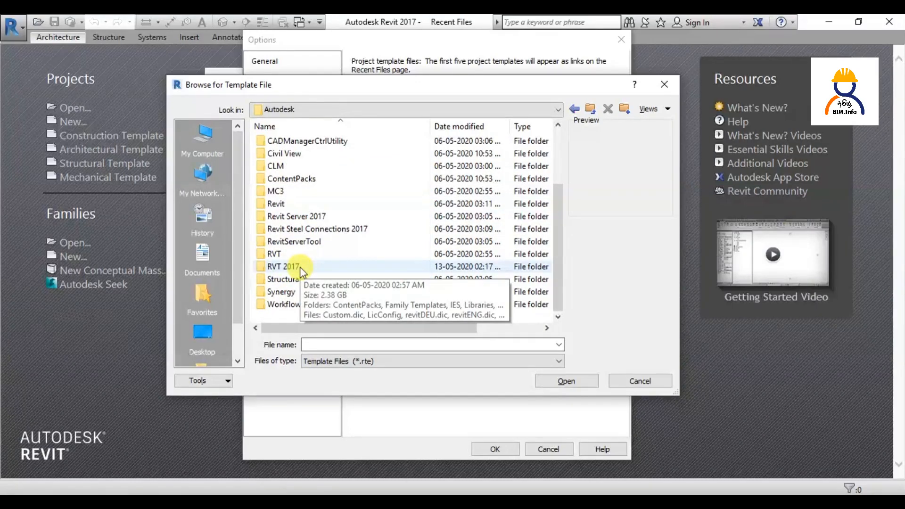
pyautogui.doubleClick(285, 267)
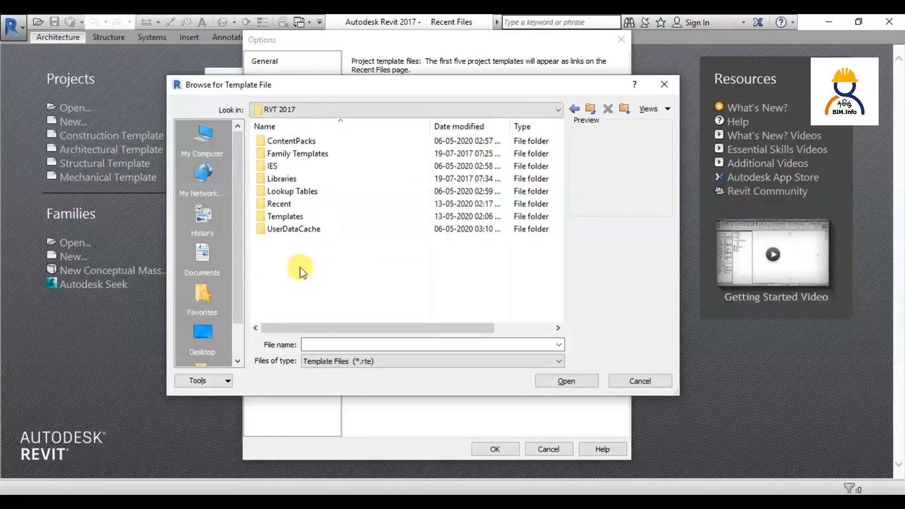
pyautogui.click(293, 219)
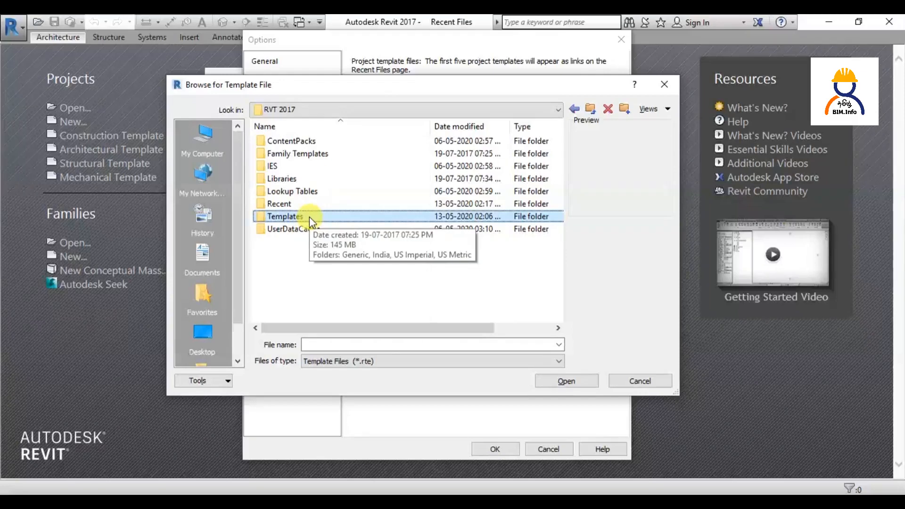
pyautogui.doubleClick(332, 217)
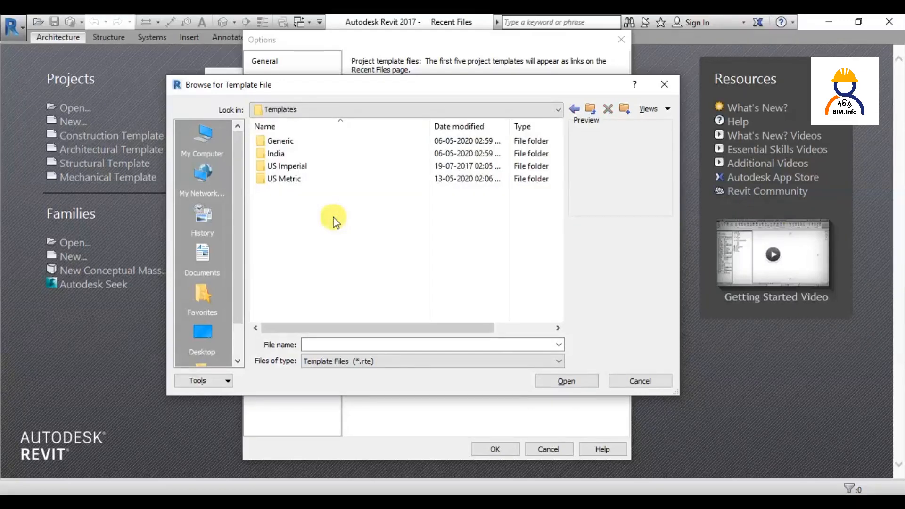
pyautogui.press('BackSpace')
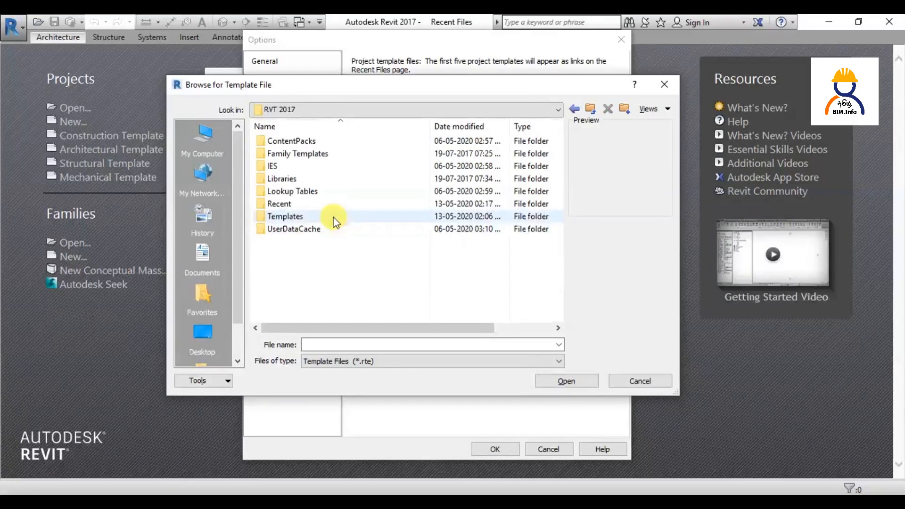
pyautogui.doubleClick(297, 217)
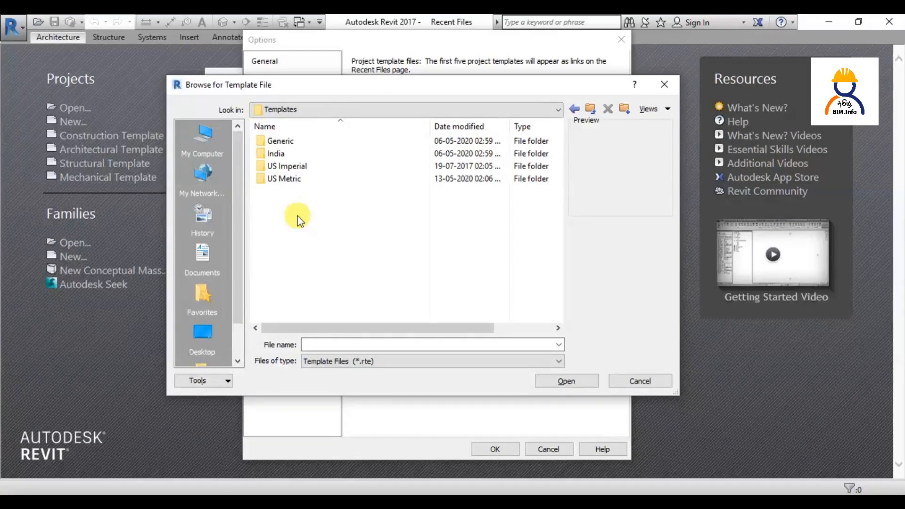
pyautogui.doubleClick(289, 167)
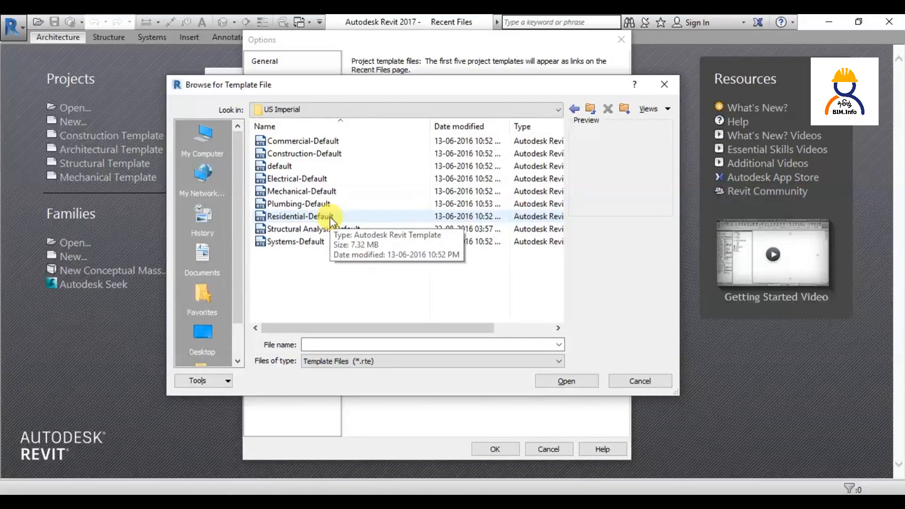
# Add the template named default from the US Imperial folder to the project template files and apply the options.
pyautogui.click(280, 169)
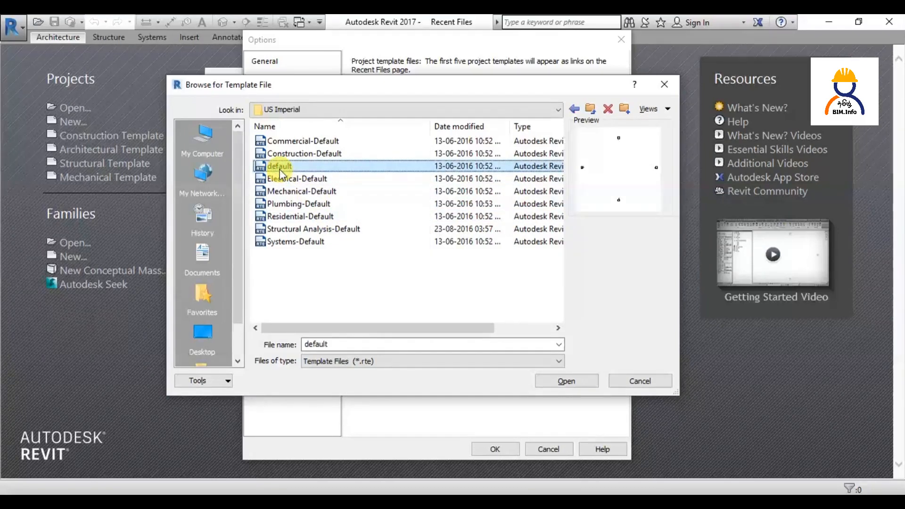
pyautogui.click(288, 216)
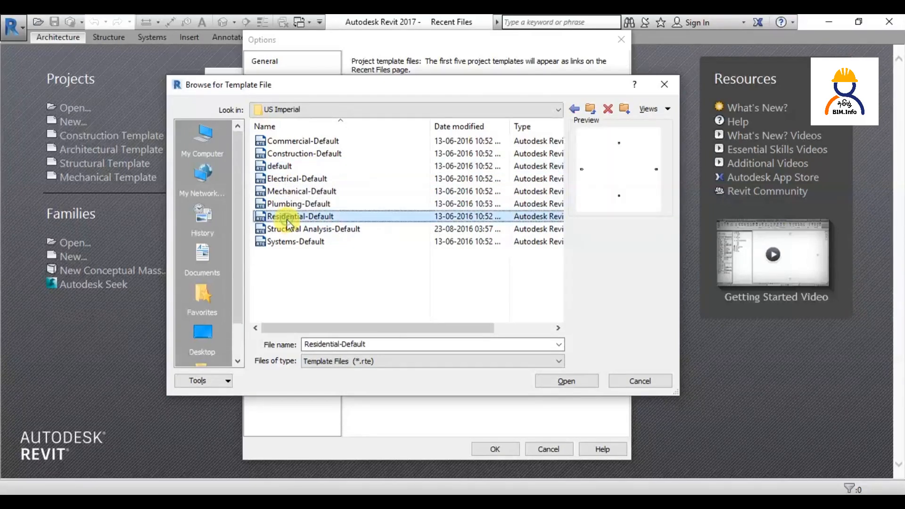
pyautogui.click(290, 168)
pyautogui.click(295, 154)
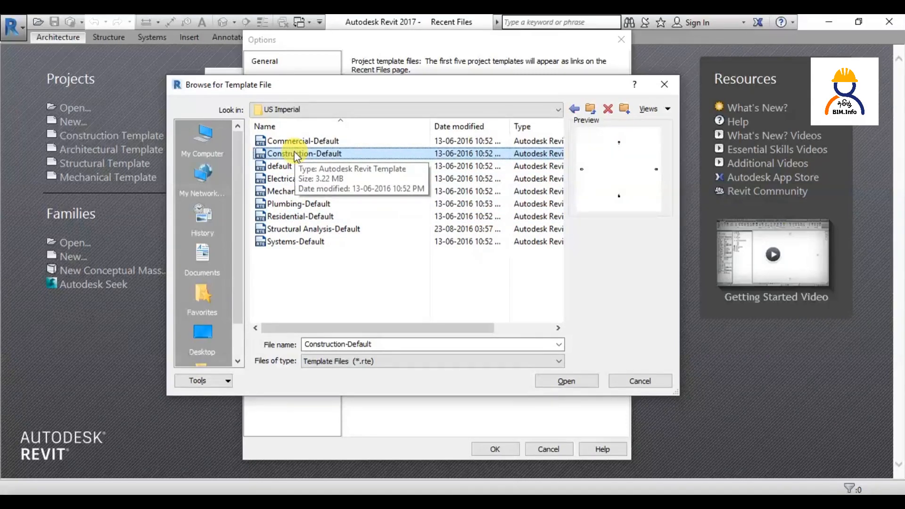
pyautogui.click(286, 166)
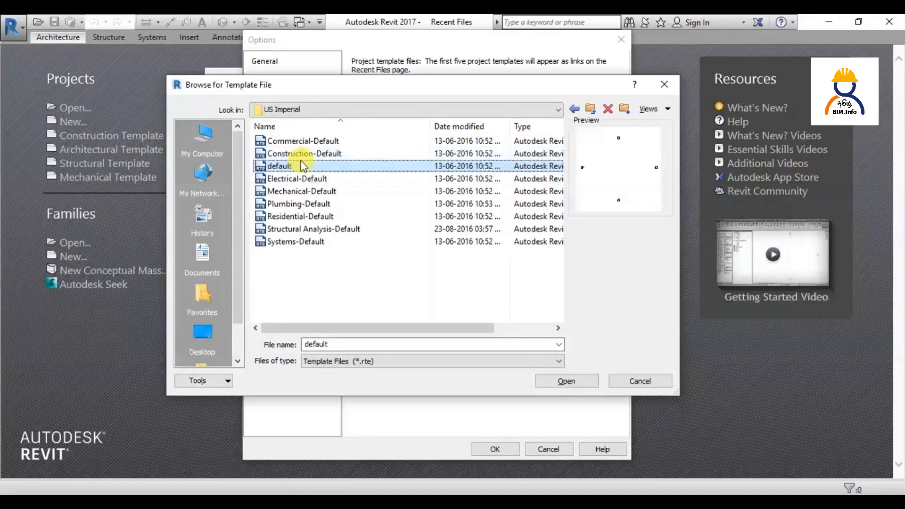
pyautogui.click(576, 380)
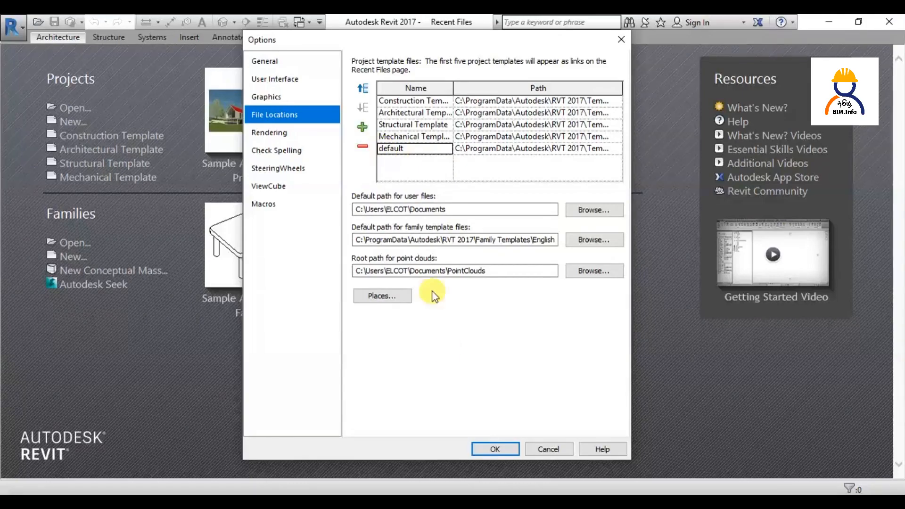
pyautogui.click(493, 449)
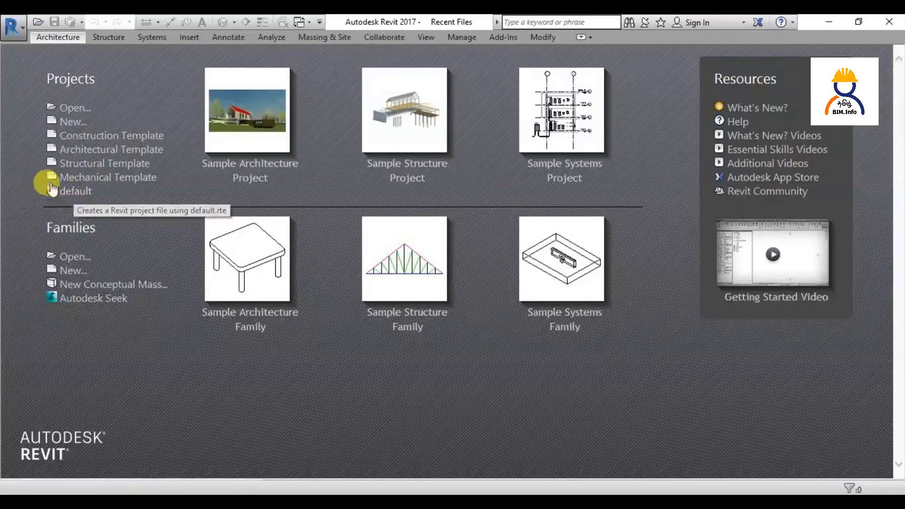
# Create a new project using default as the template file.
pyautogui.click(70, 123)
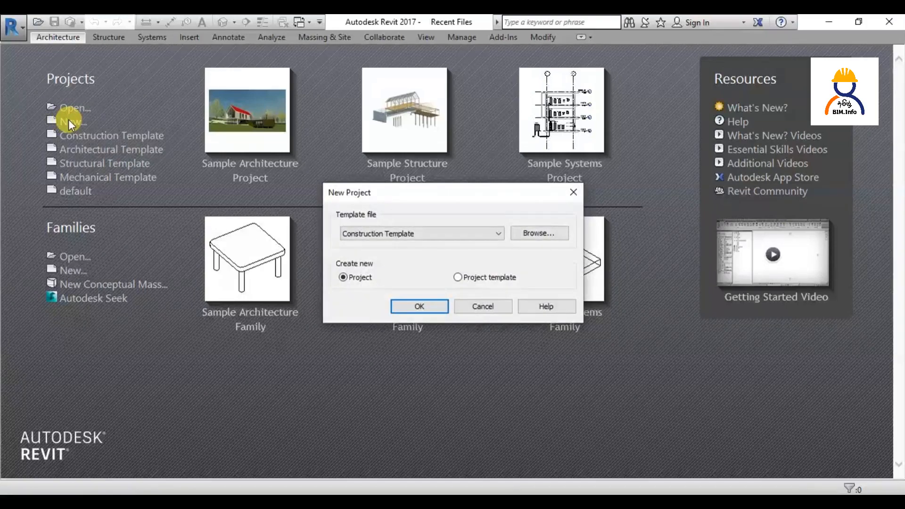
pyautogui.moveTo(380, 189); pyautogui.dragTo(352, 190)
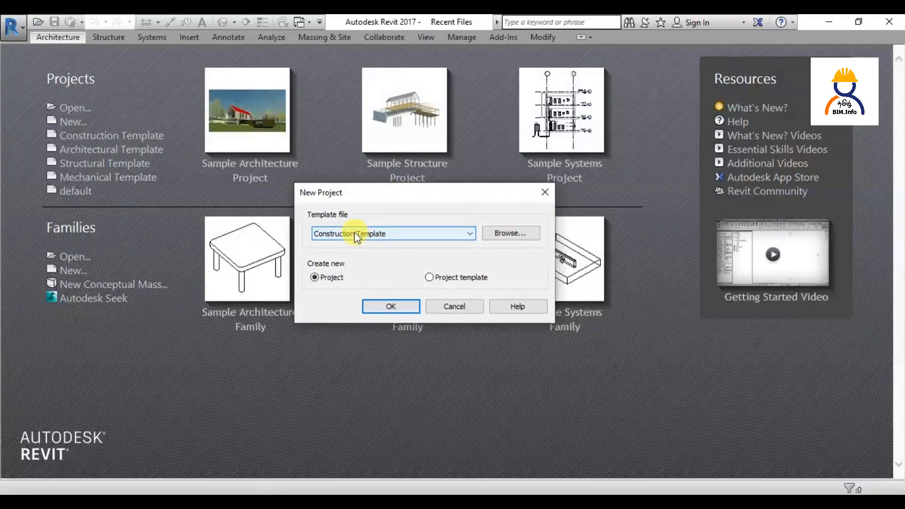
pyautogui.click(340, 235)
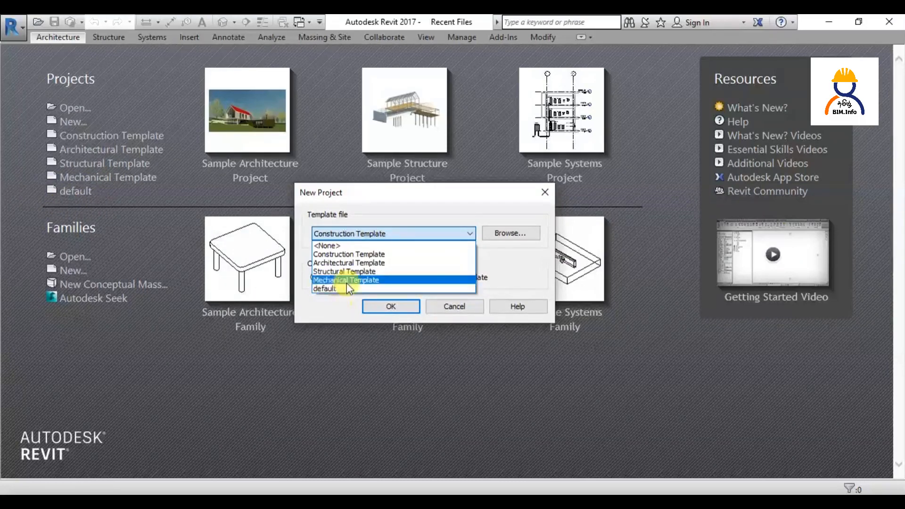
pyautogui.click(332, 289)
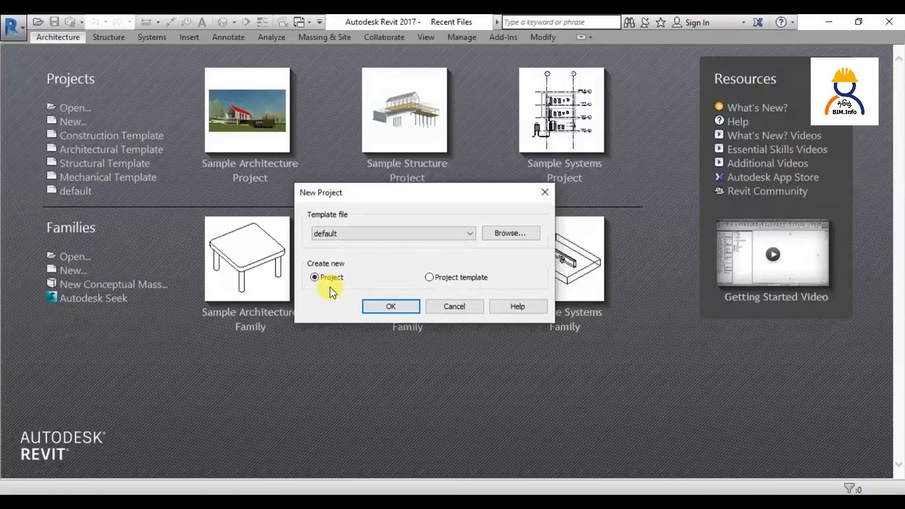
pyautogui.click(376, 305)
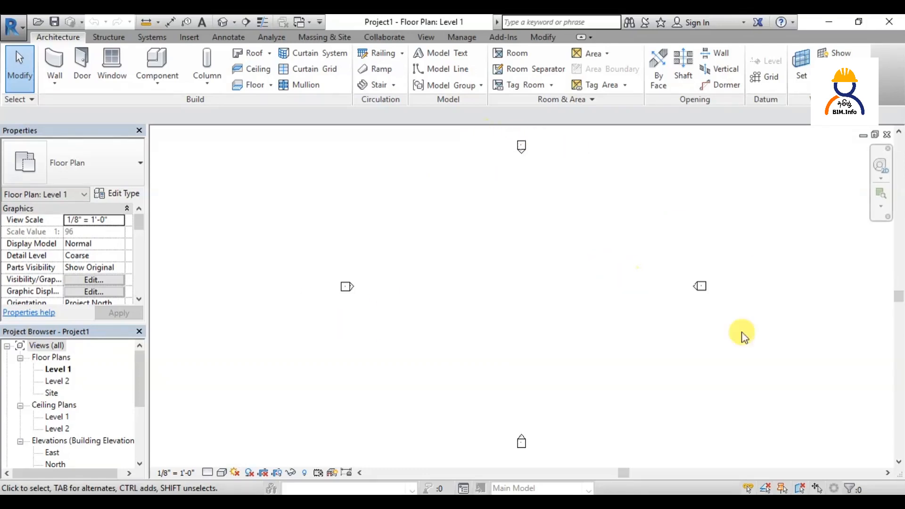
# Examine the East, North, South and West building elevations listed in the project, and clear the selection.
pyautogui.moveTo(138, 390); pyautogui.dragTo(136, 412)
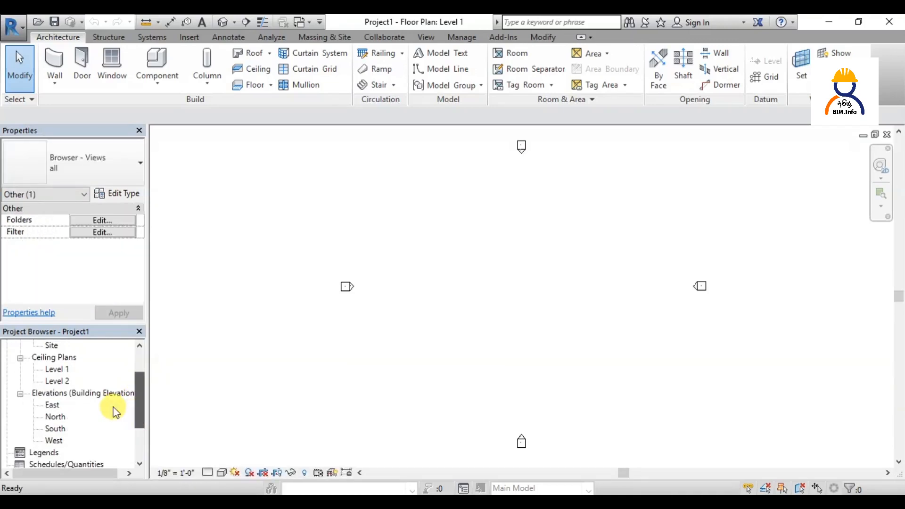
pyautogui.click(53, 404)
pyautogui.click(55, 417)
pyautogui.click(56, 429)
pyautogui.click(55, 441)
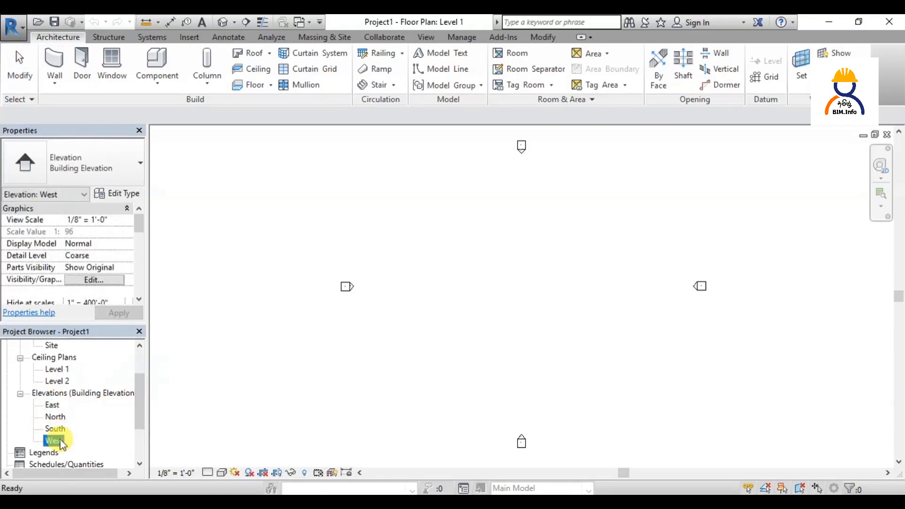
pyautogui.click(447, 287)
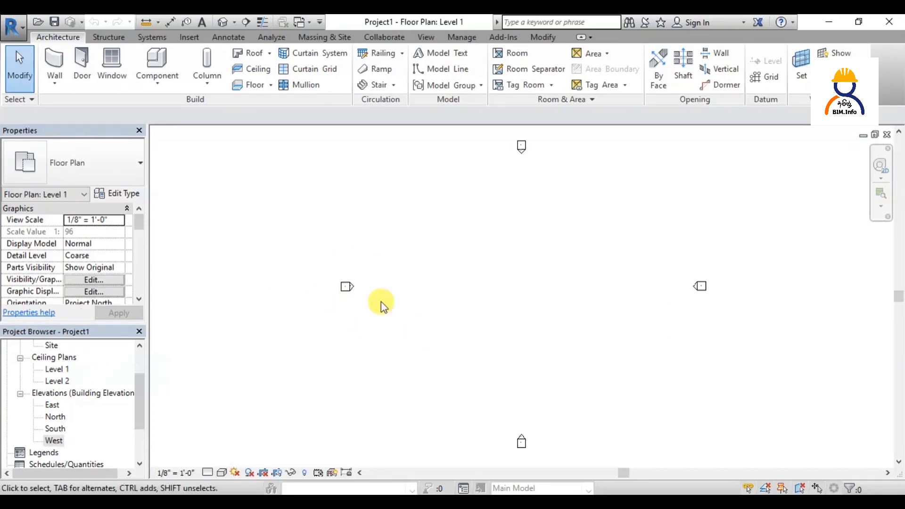